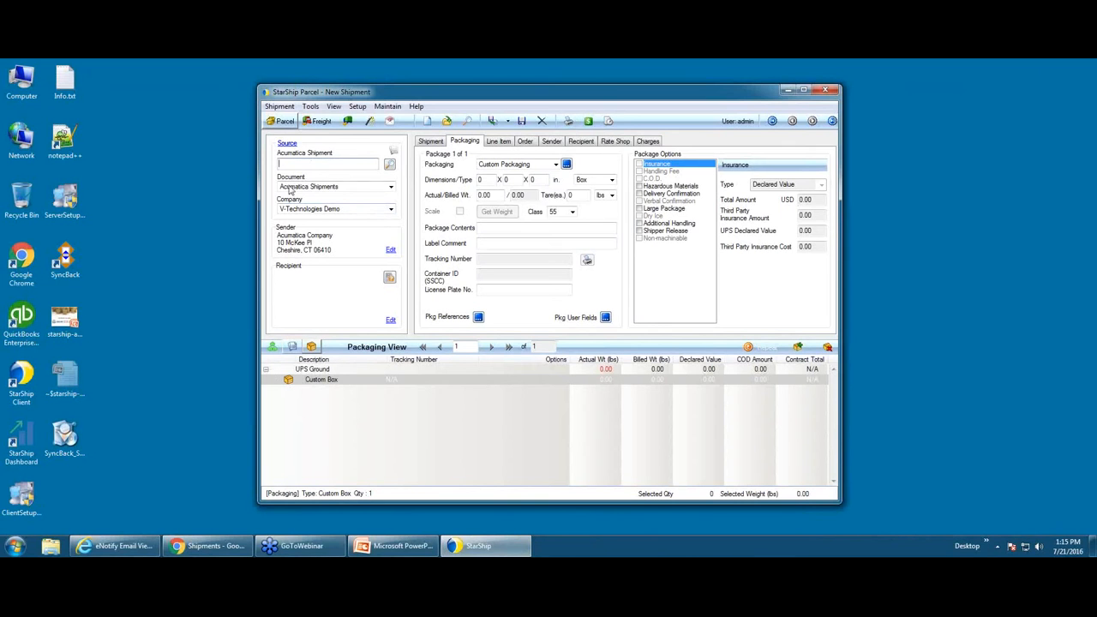
{"action": "left_click", "coordinate": [391, 188]}
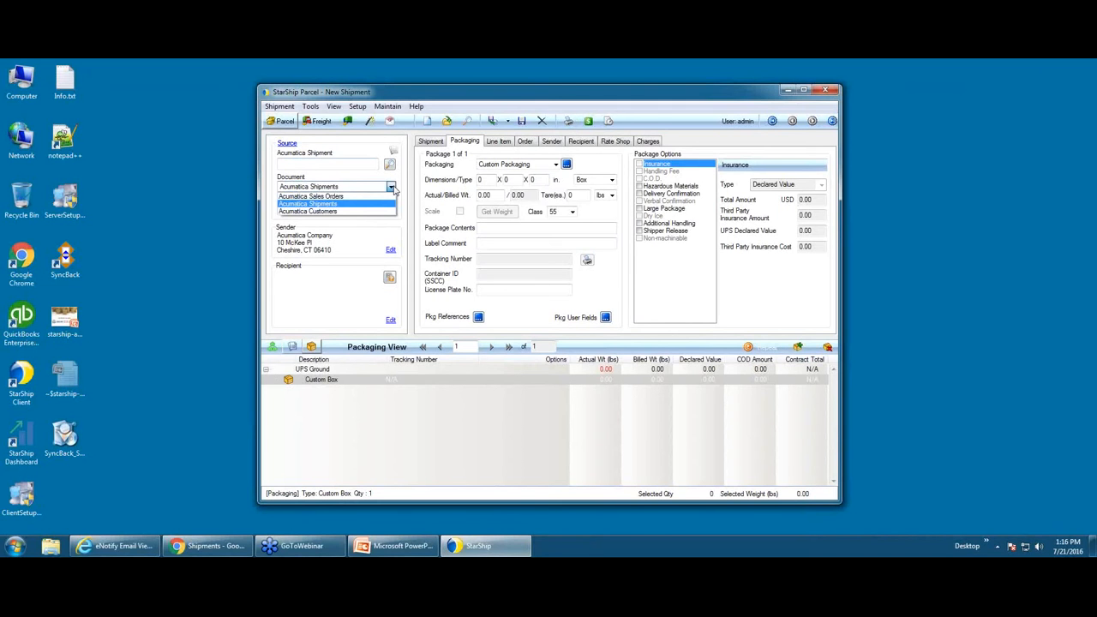
{"action": "left_click", "coordinate": [391, 187]}
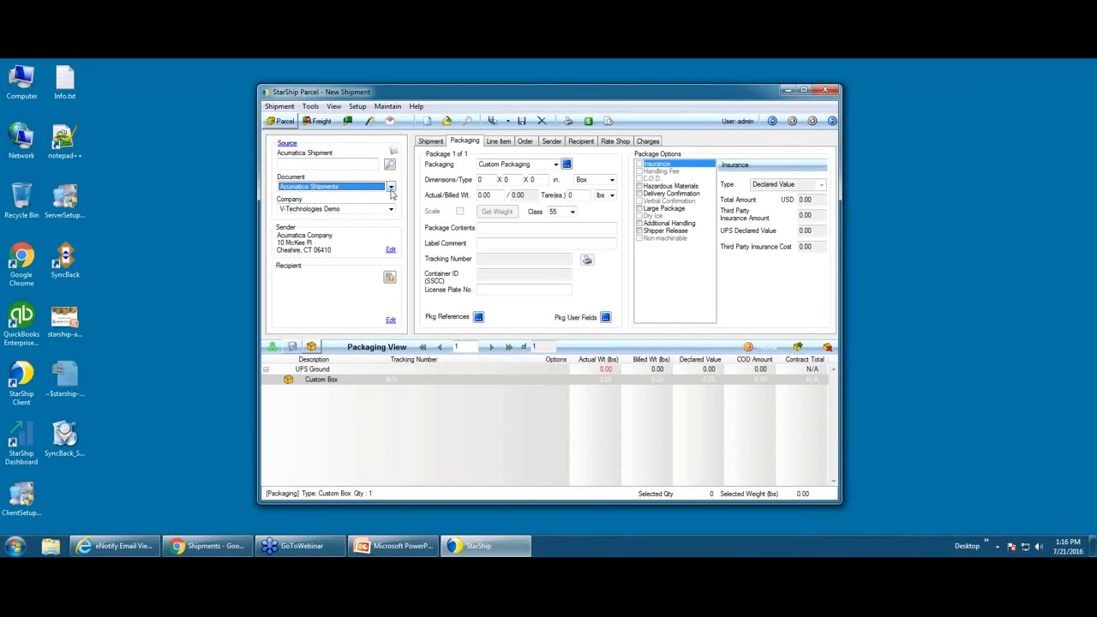
{"action": "left_click", "coordinate": [391, 211]}
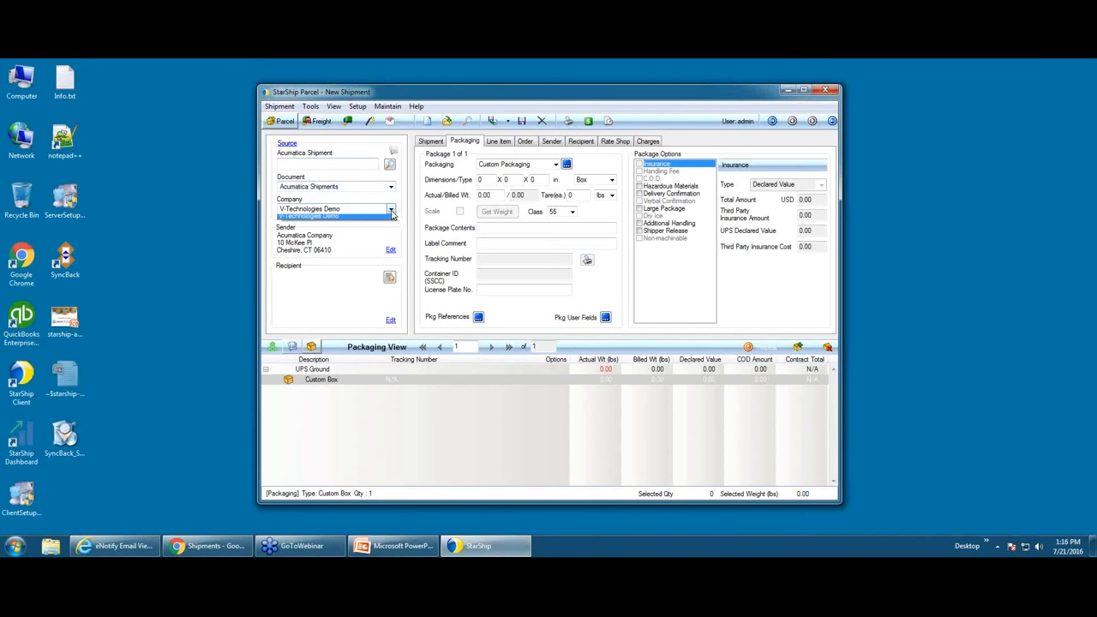
{"action": "left_click", "coordinate": [390, 215]}
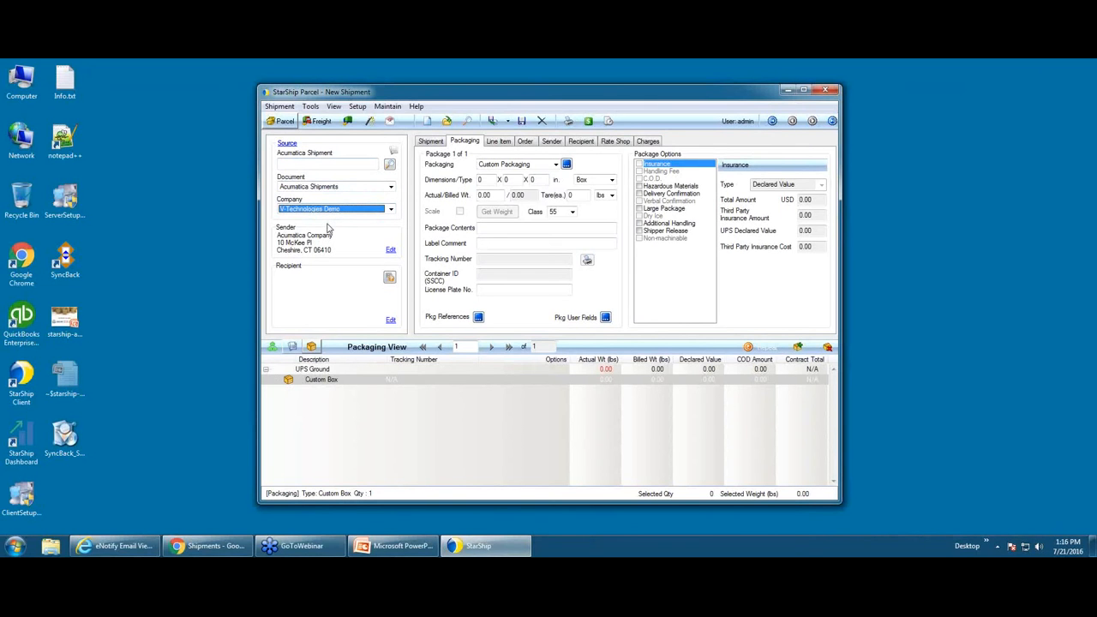
{"action": "left_click", "coordinate": [322, 165]}
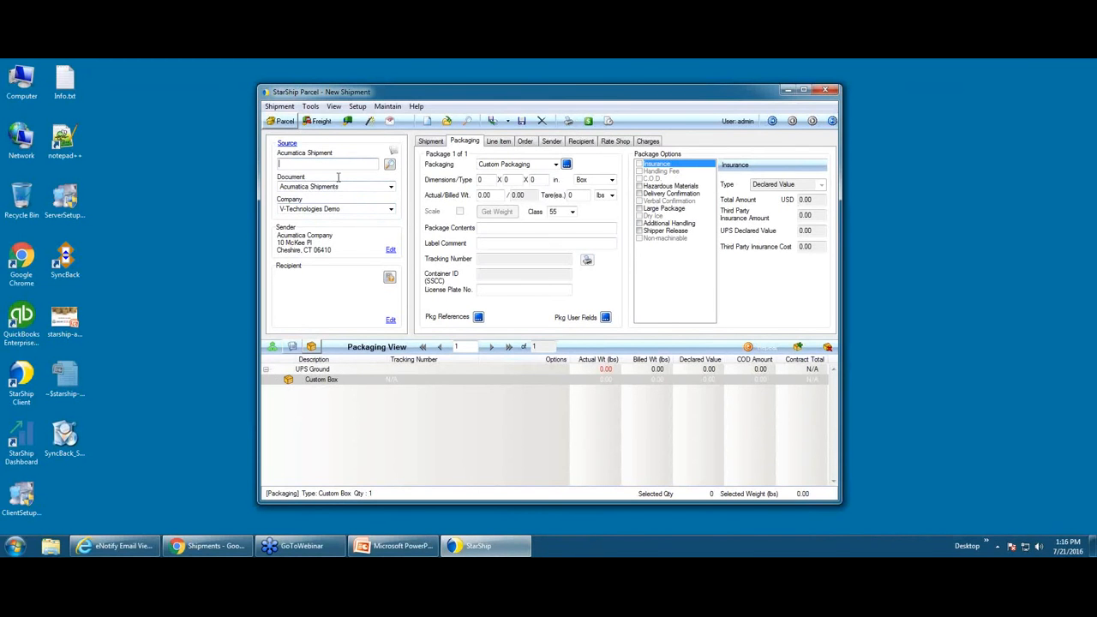
Step: Look up Acumatica shipment 000846 in the search list and load it into the new shipment
{"action": "left_click", "coordinate": [390, 165]}
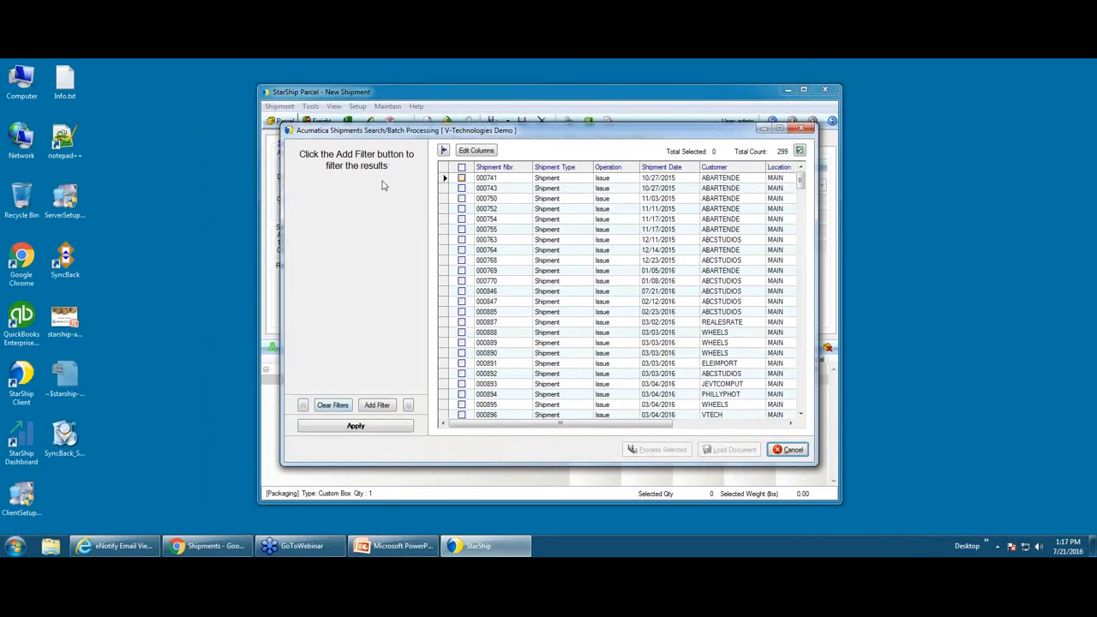
{"action": "left_click", "coordinate": [382, 404]}
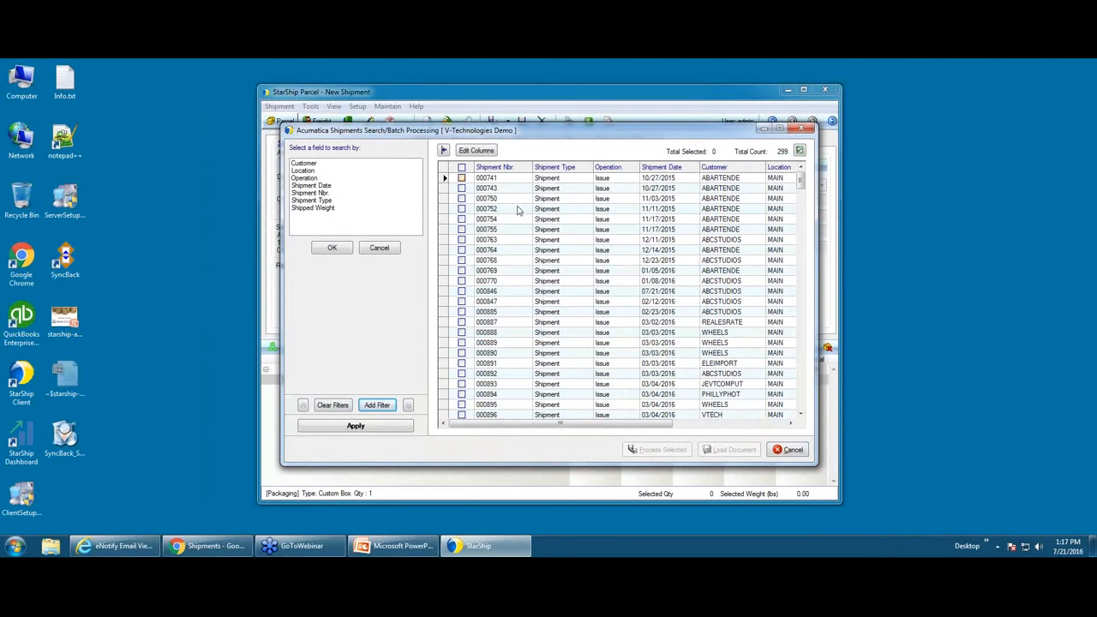
{"action": "left_click", "coordinate": [509, 295]}
{"action": "double_click", "coordinate": [508, 295]}
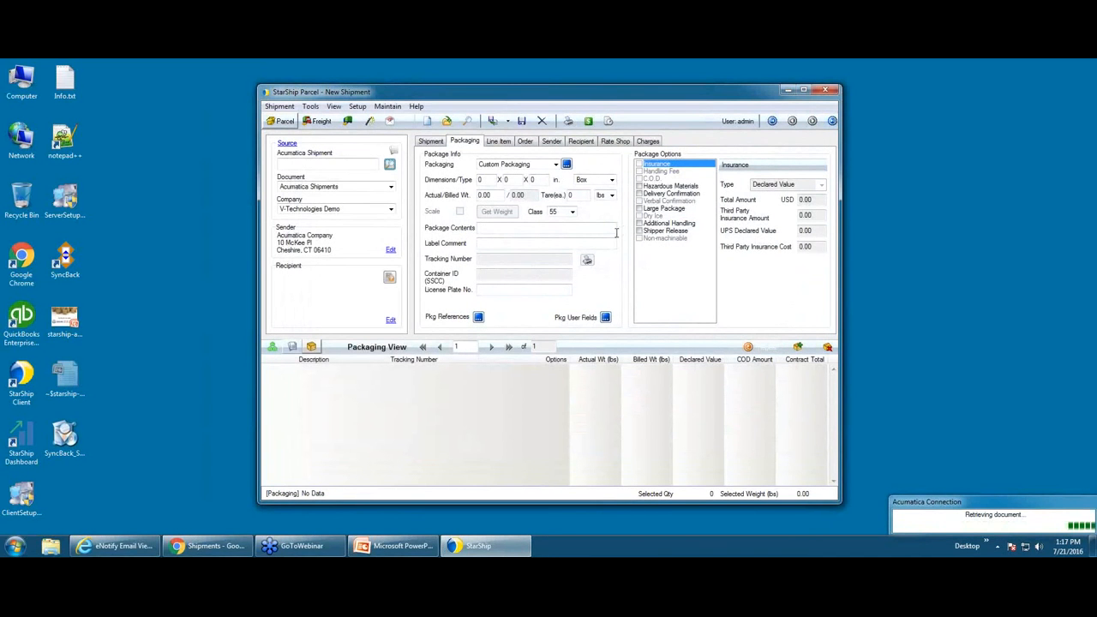
Step: Check shipment 000846 in the Acumatica browser window, then return to StarShip Parcel
{"action": "mouse_move", "coordinate": [182, 553]}
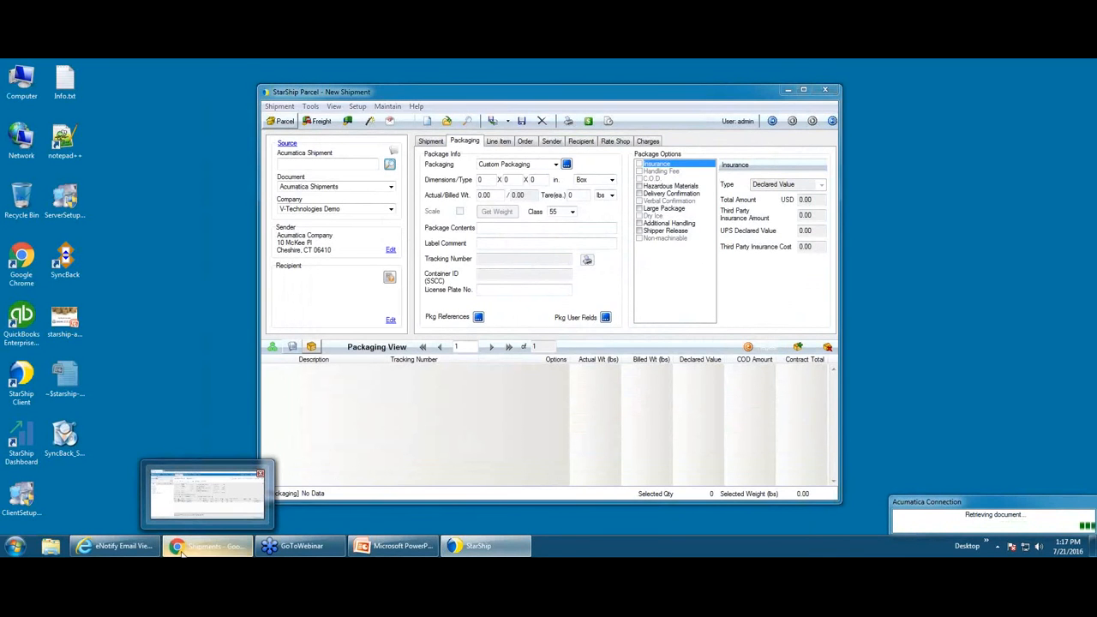
{"action": "left_click", "coordinate": [181, 553]}
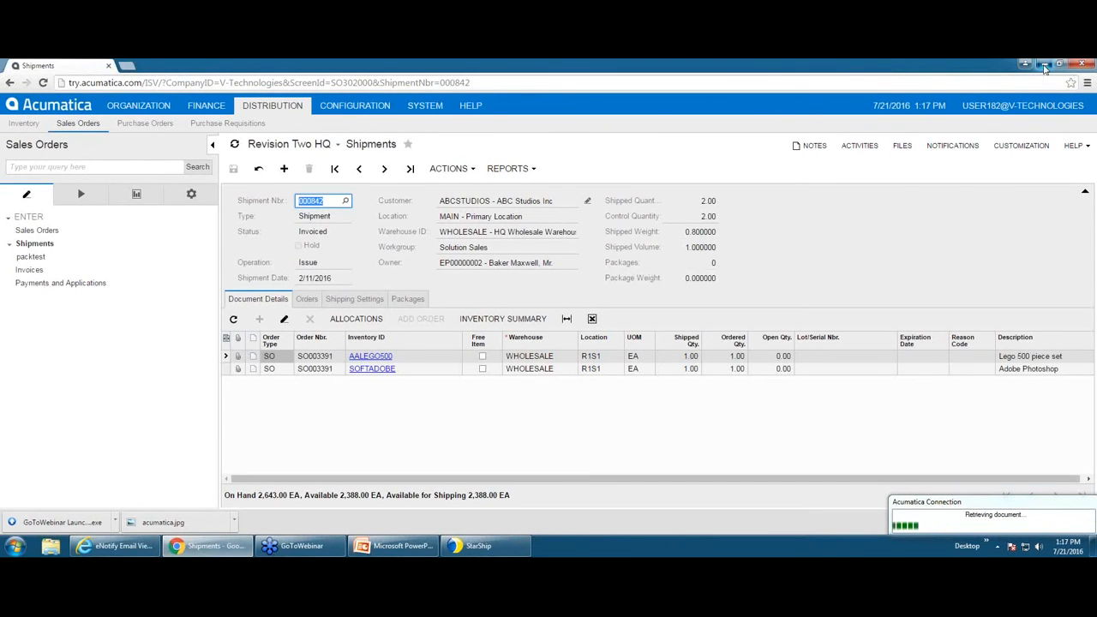
{"action": "left_click", "coordinate": [1044, 65]}
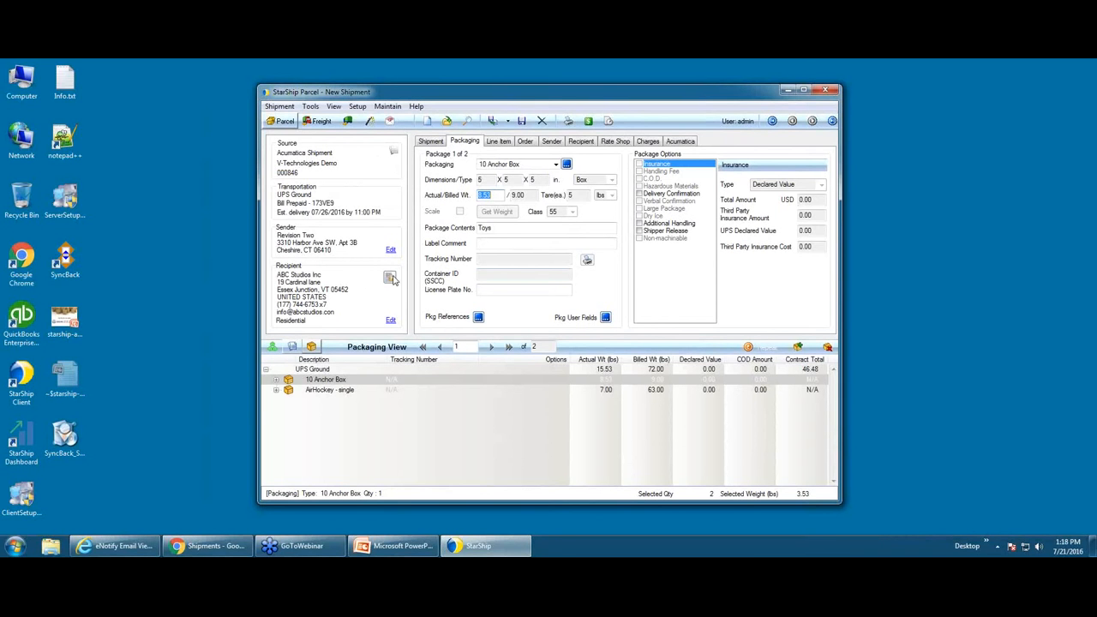
Step: Validate the recipient address so it becomes uppercase with a ZIP+4 postal code
{"action": "left_click", "coordinate": [392, 280]}
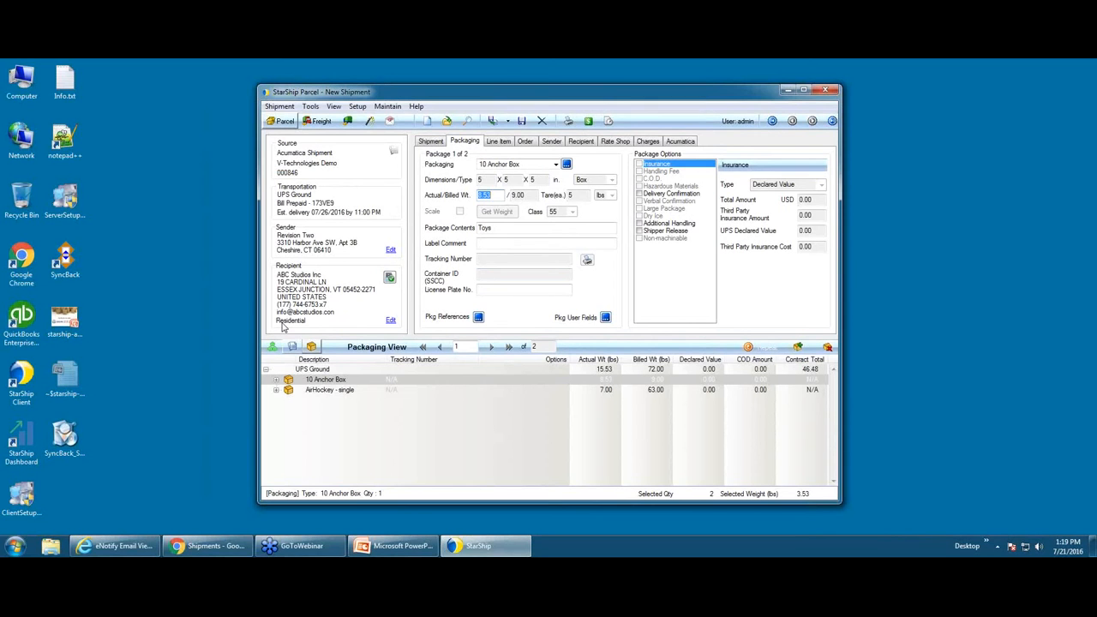
Step: Expand all packages, review the Lego and 10 Anchor Box items, then show AirHockey - single (36 x 24 x 12, 63 lb)
{"action": "right_click", "coordinate": [278, 383]}
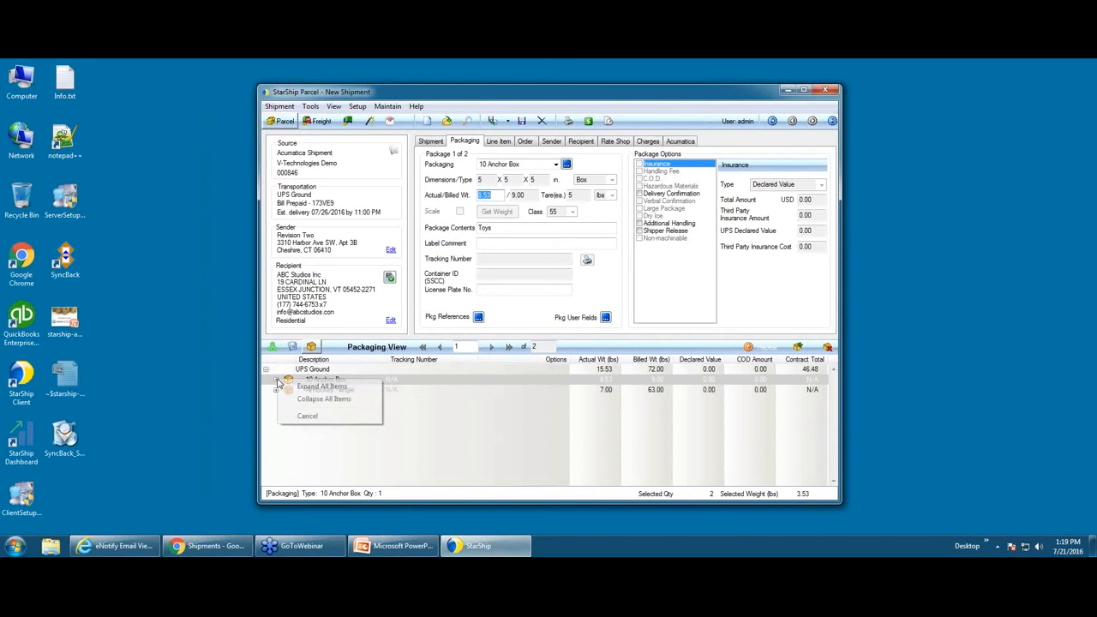
{"action": "left_click", "coordinate": [304, 386]}
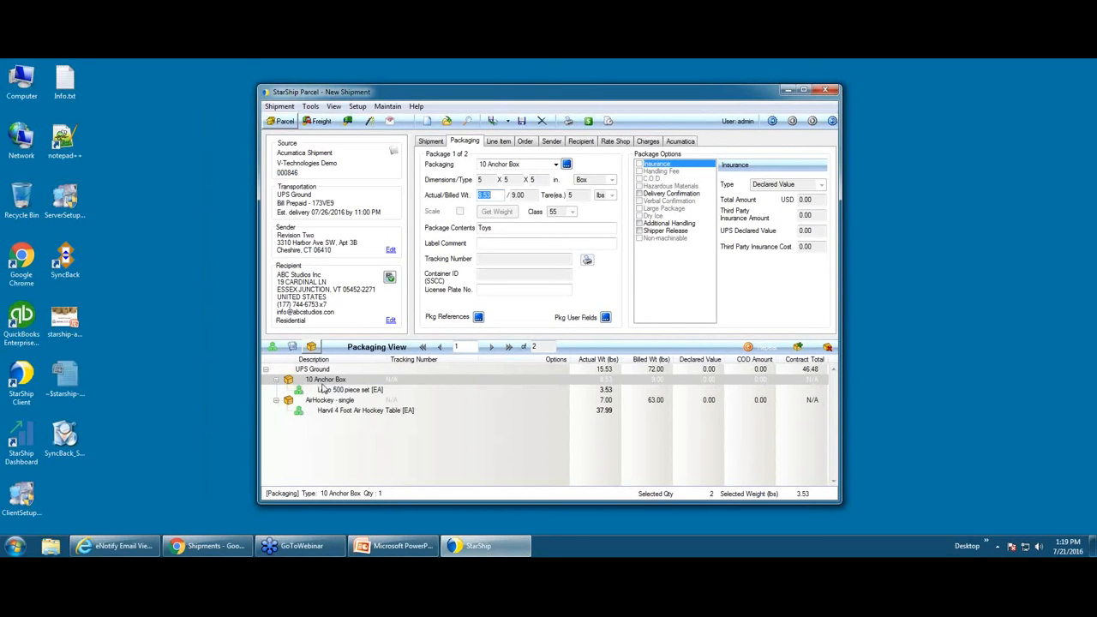
{"action": "left_click", "coordinate": [324, 390]}
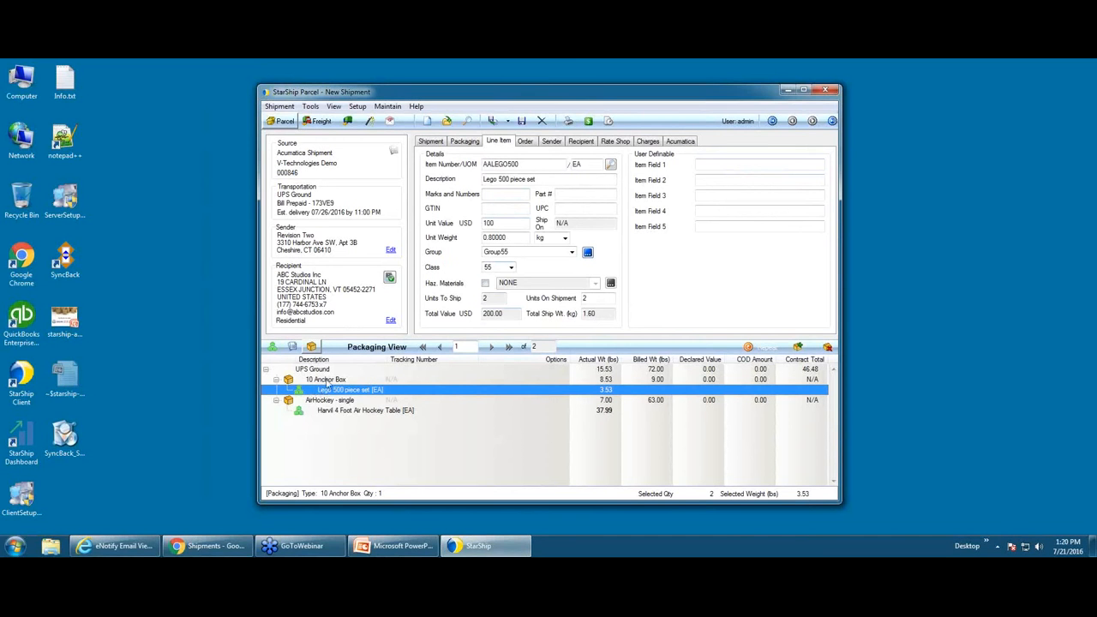
{"action": "left_click", "coordinate": [286, 382]}
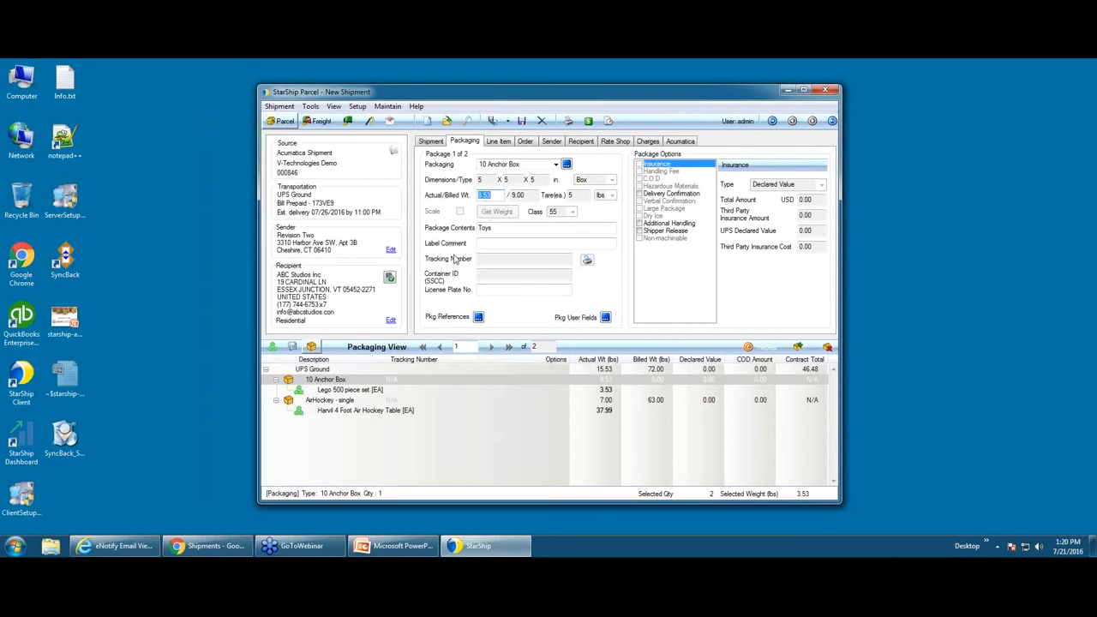
{"action": "left_click", "coordinate": [350, 403]}
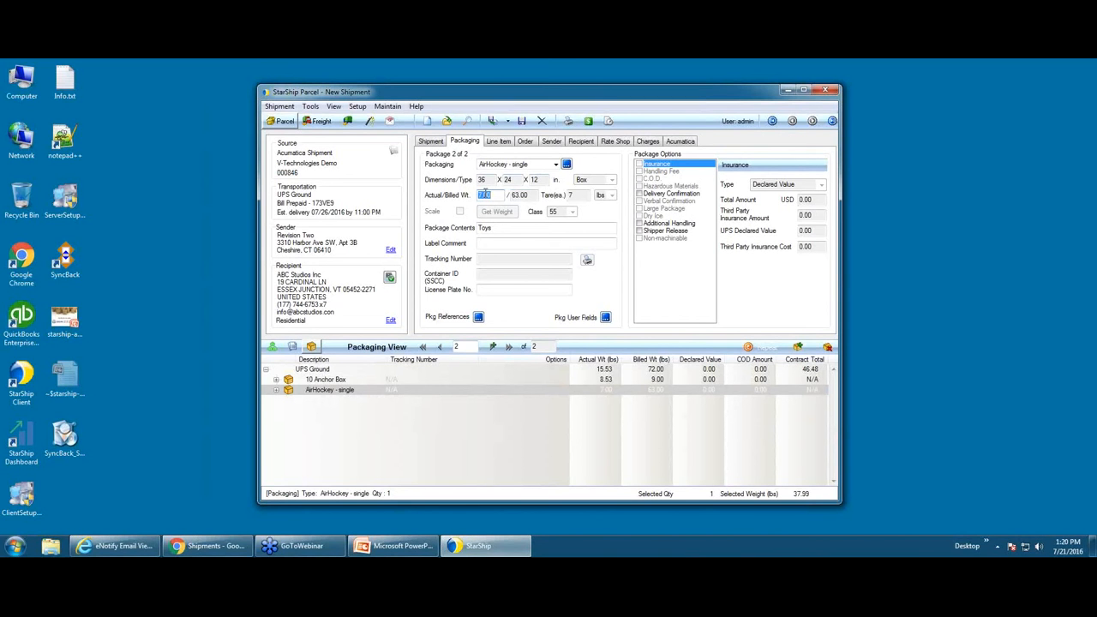
Step: Rate-shop the parcel carriers and select USPS Priority Mail at 15.43
{"action": "left_click", "coordinate": [589, 128]}
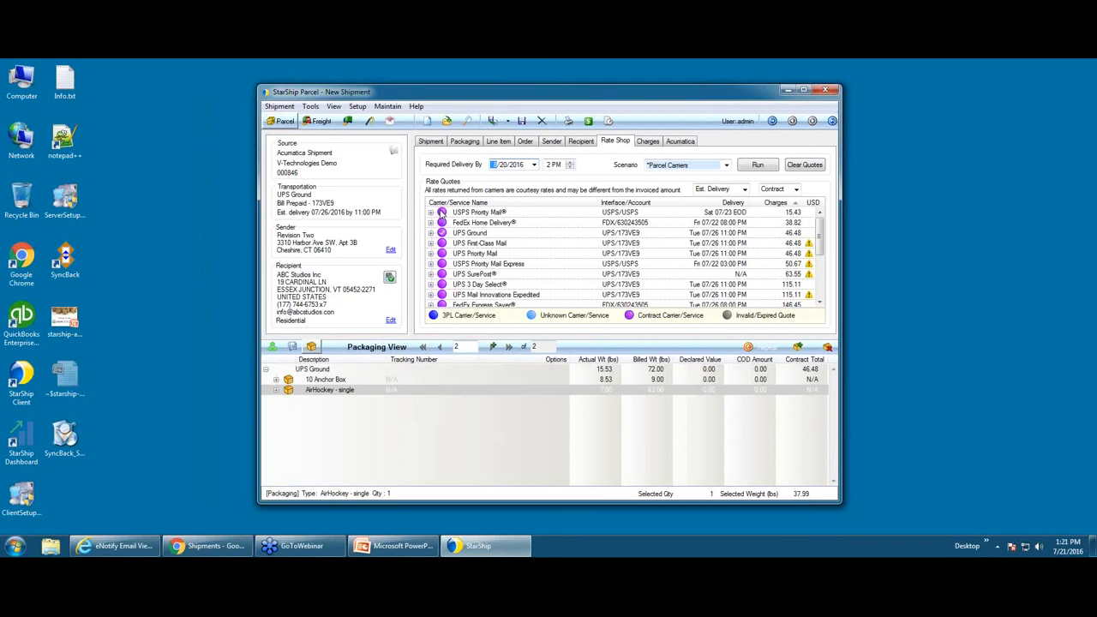
{"action": "left_click", "coordinate": [442, 212]}
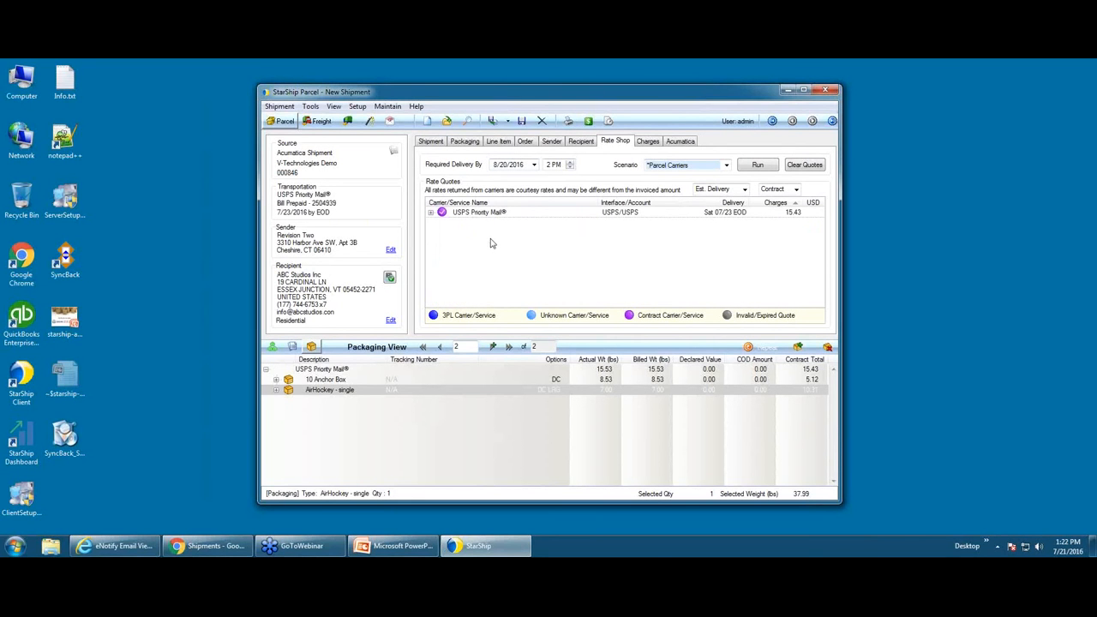
Step: Ship the packages, adding 100.00 postage to the low-balance USPS account to reach 101.02
{"action": "left_click", "coordinate": [492, 121]}
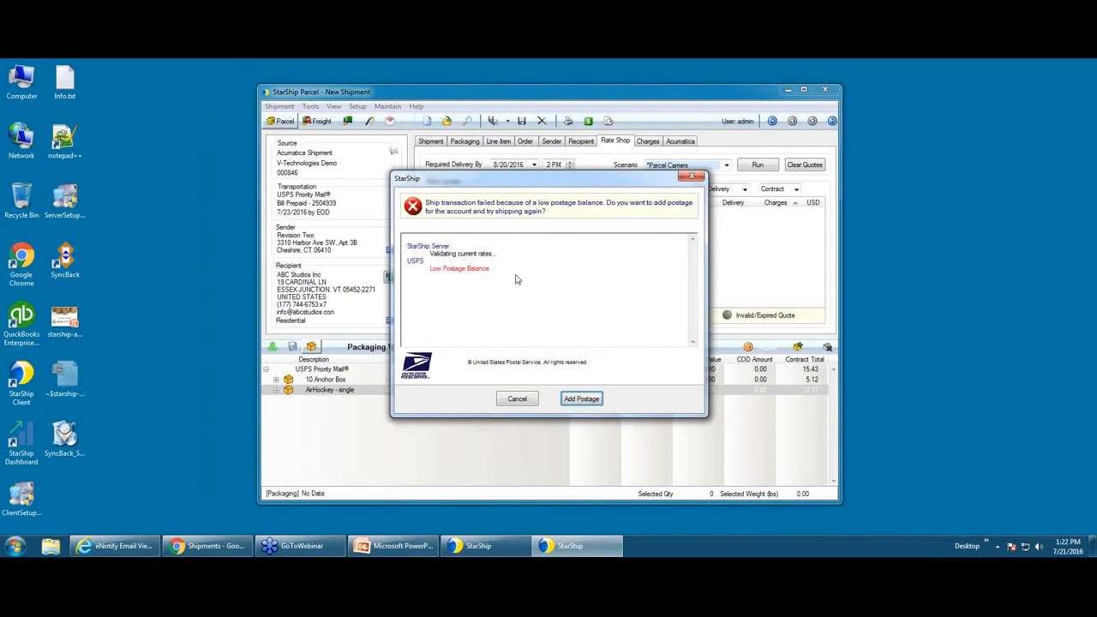
{"action": "left_click", "coordinate": [582, 400]}
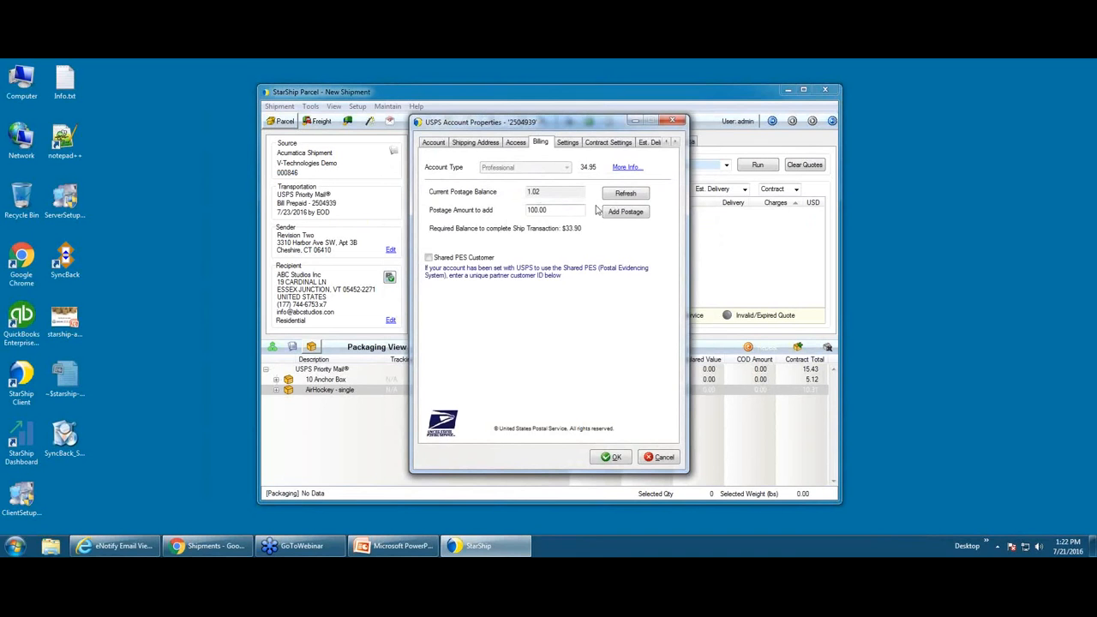
{"action": "left_click", "coordinate": [643, 215]}
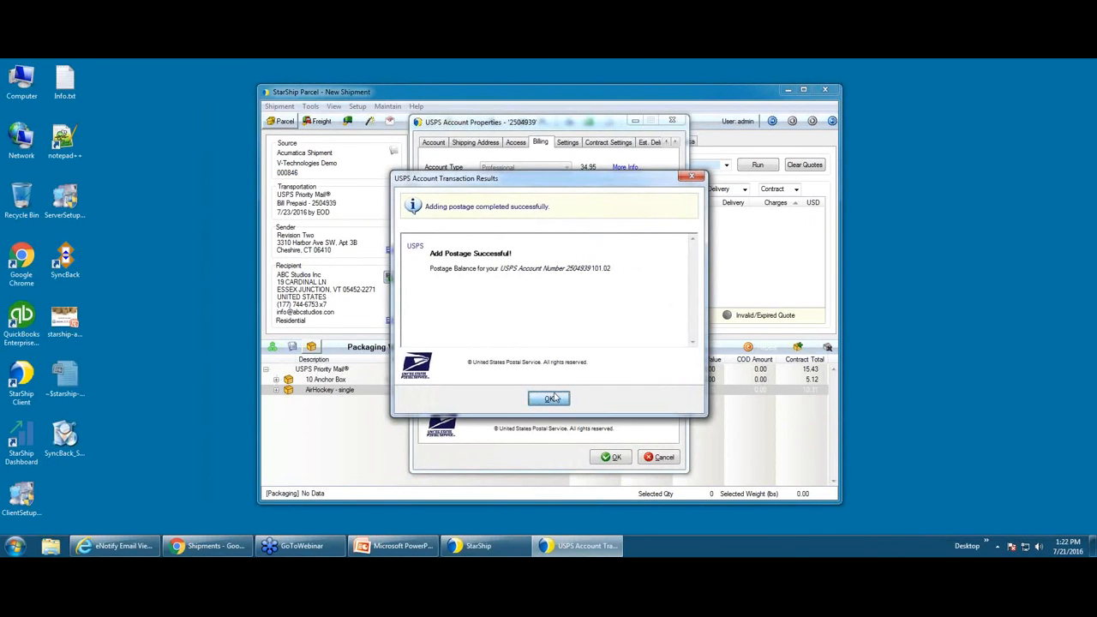
{"action": "left_click", "coordinate": [550, 399]}
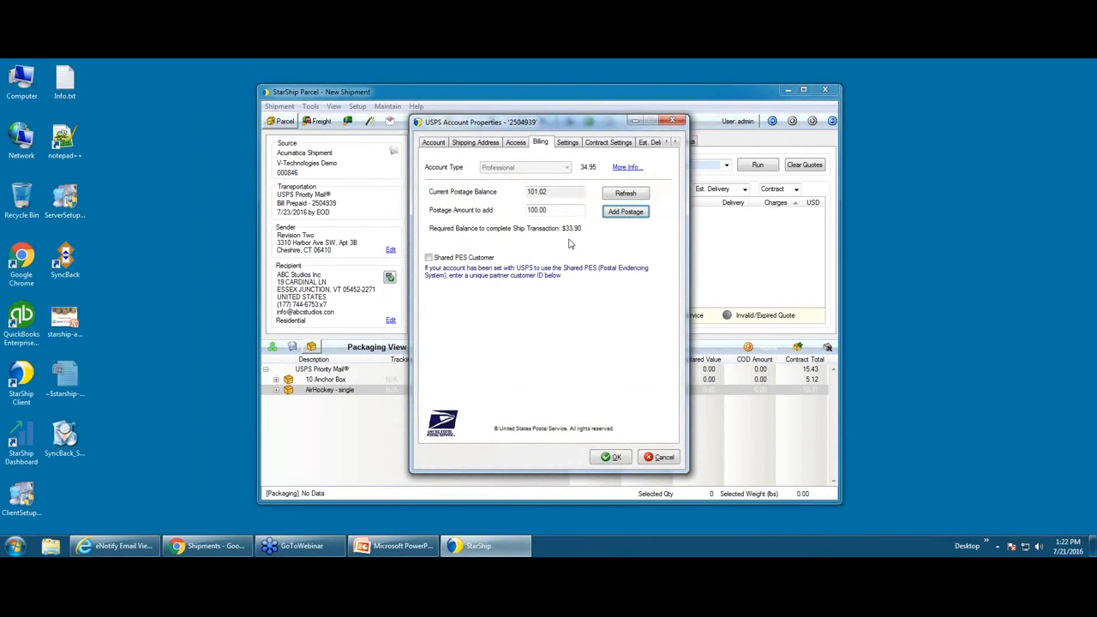
{"action": "left_click", "coordinate": [617, 459]}
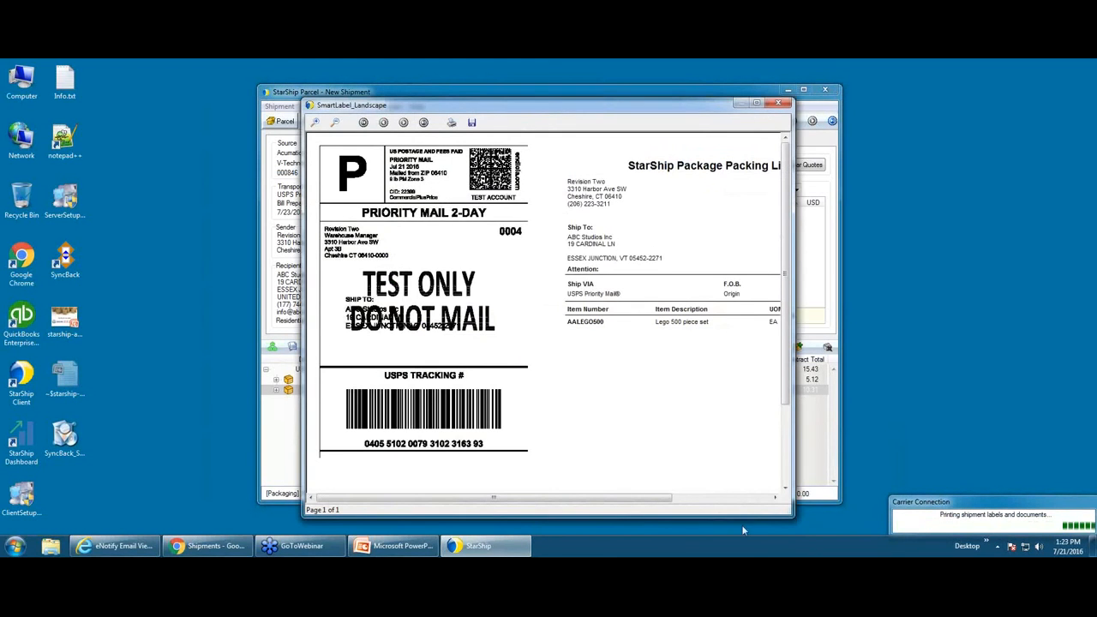
Step: Widen the SmartLabel_Landscape preview to see the packing list, then close both label previews
{"action": "left_click_drag", "start_coordinate": [793, 515], "coordinate": [893, 506]}
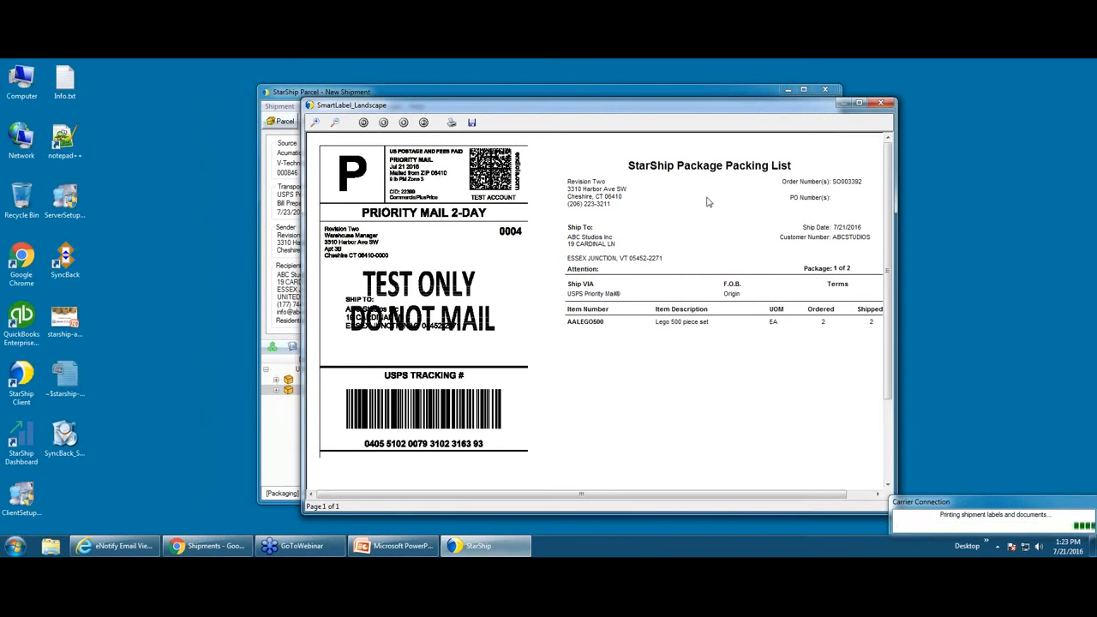
{"action": "left_click", "coordinate": [882, 104]}
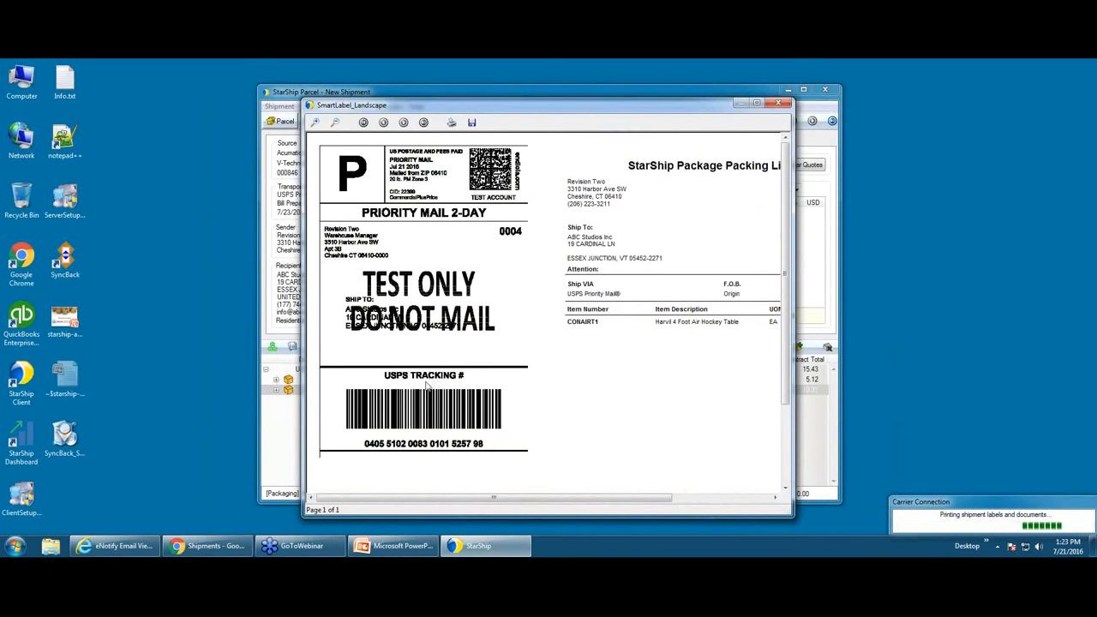
{"action": "left_click", "coordinate": [778, 105]}
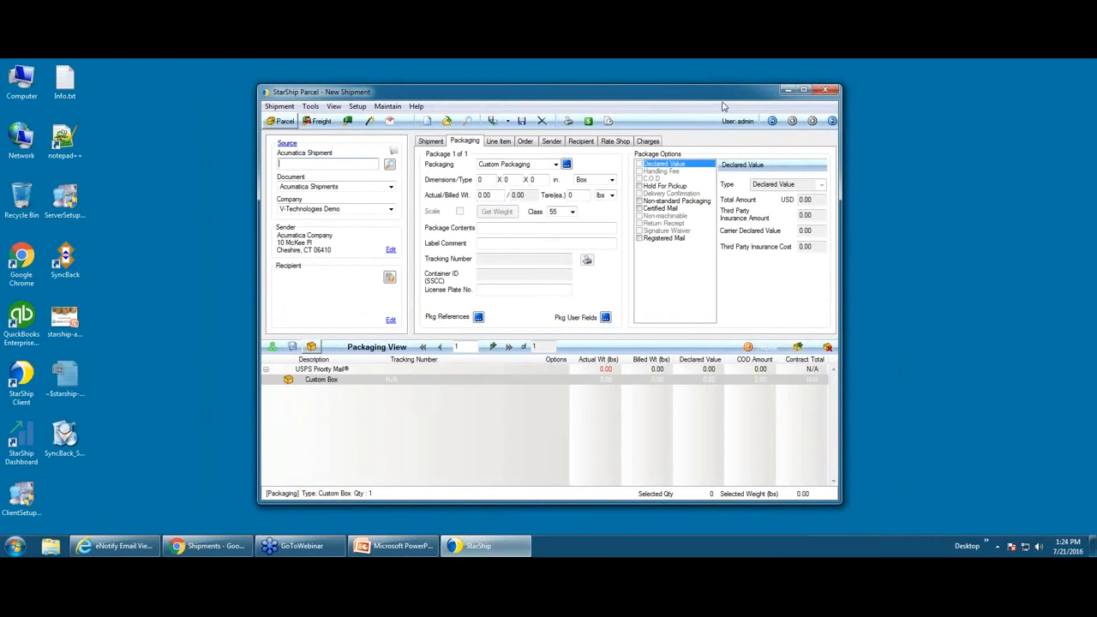
Step: Return to Acumatica and list shipment 000846's two confirmed packages with their tracking numbers
{"action": "left_click", "coordinate": [787, 90]}
{"action": "left_click", "coordinate": [210, 546]}
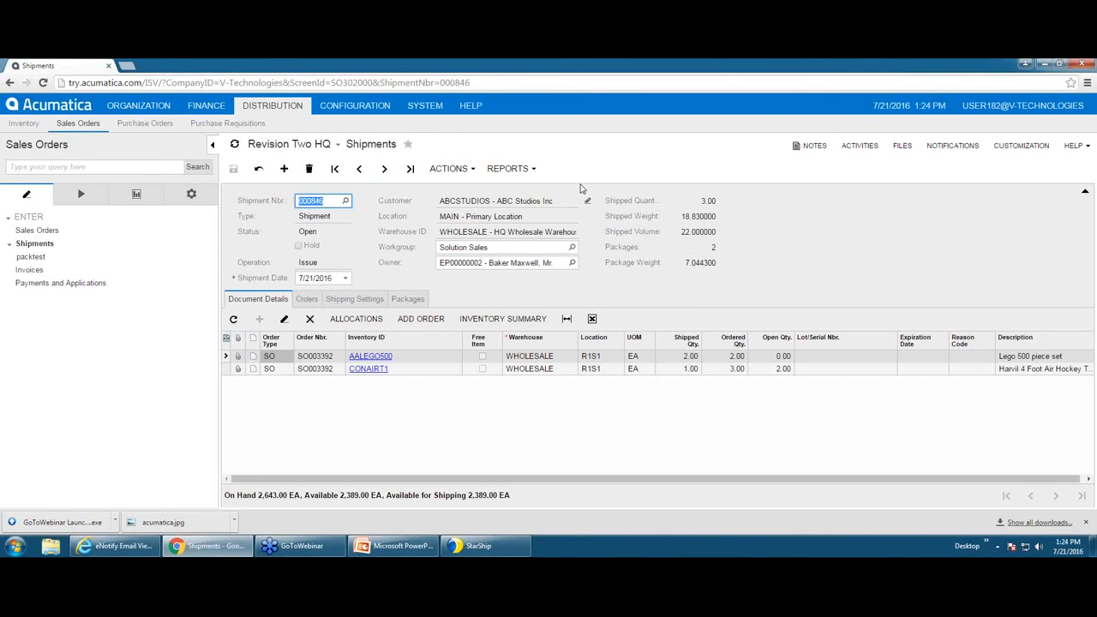
{"action": "left_click", "coordinate": [408, 299]}
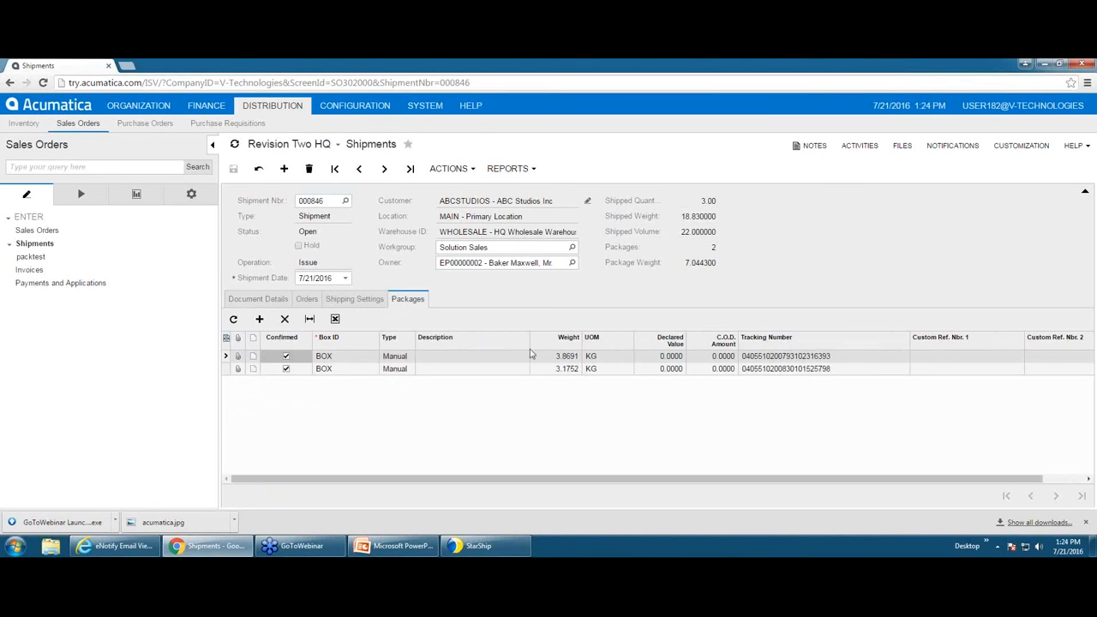
Step: Check the Shipping Settings showing Ship Via USPSPRIO and freight cost 15.43
{"action": "left_click", "coordinate": [362, 301]}
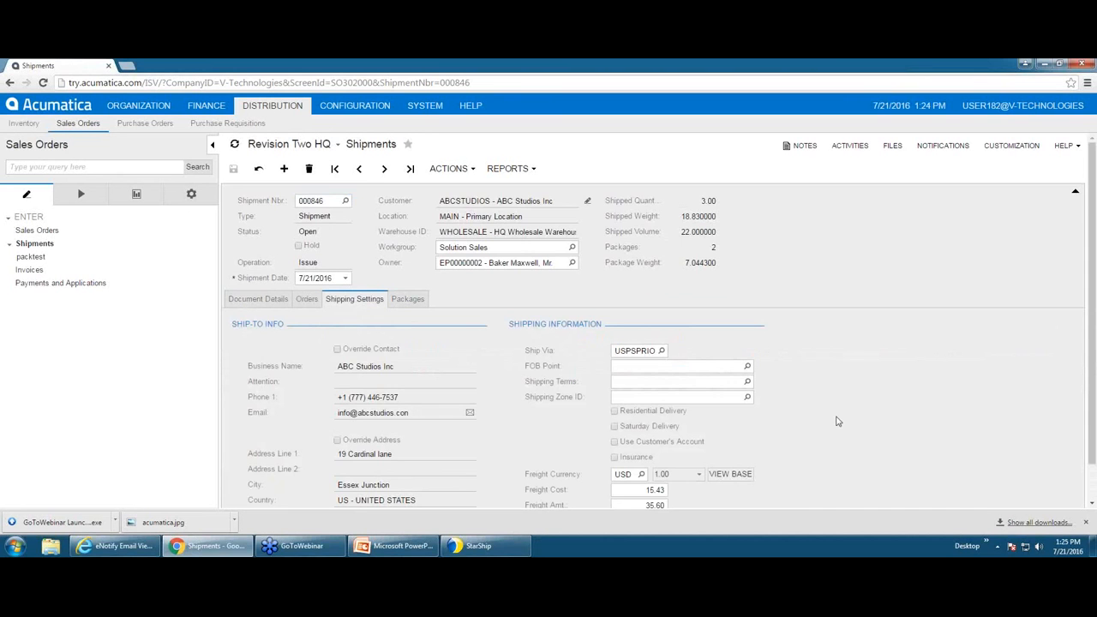
{"action": "scroll", "coordinate": [839, 421], "scroll_direction": "down", "scroll_amount": 1}
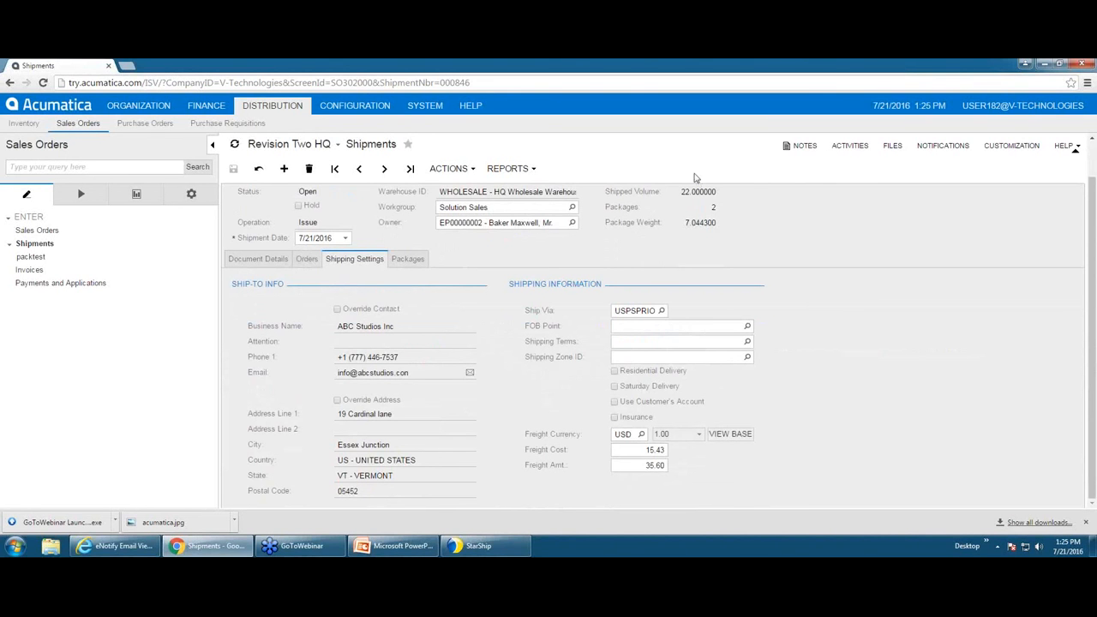
{"action": "left_click", "coordinate": [646, 453]}
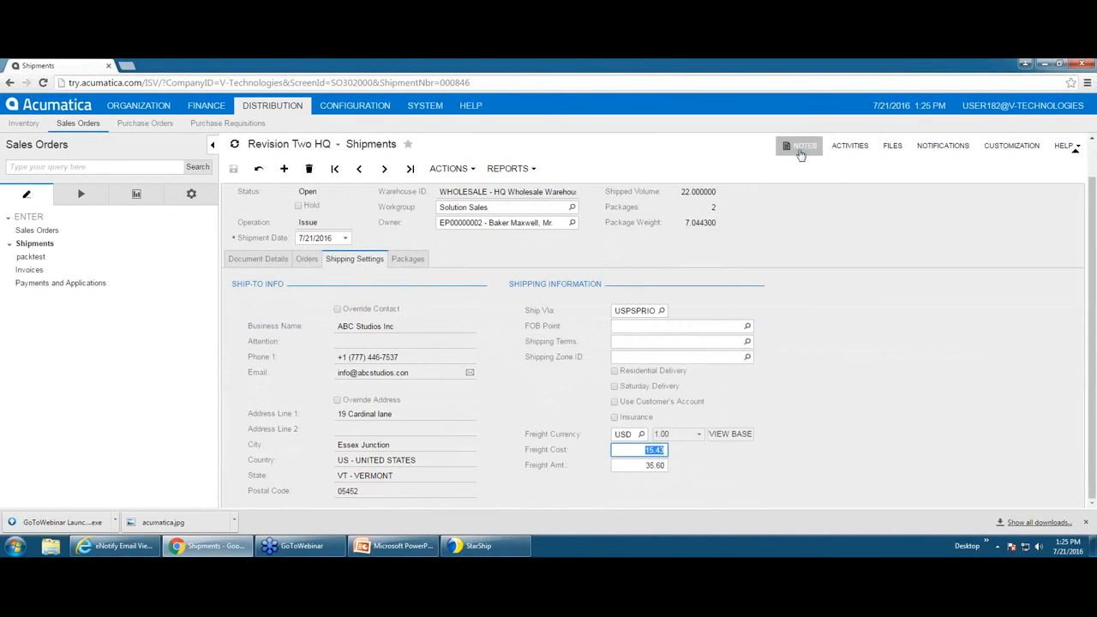
Step: Review the note with ship date, 15.53 total weight and tracking numbers, save it, and minimize Chrome
{"action": "left_click", "coordinate": [800, 151]}
{"action": "left_click", "coordinate": [785, 242]}
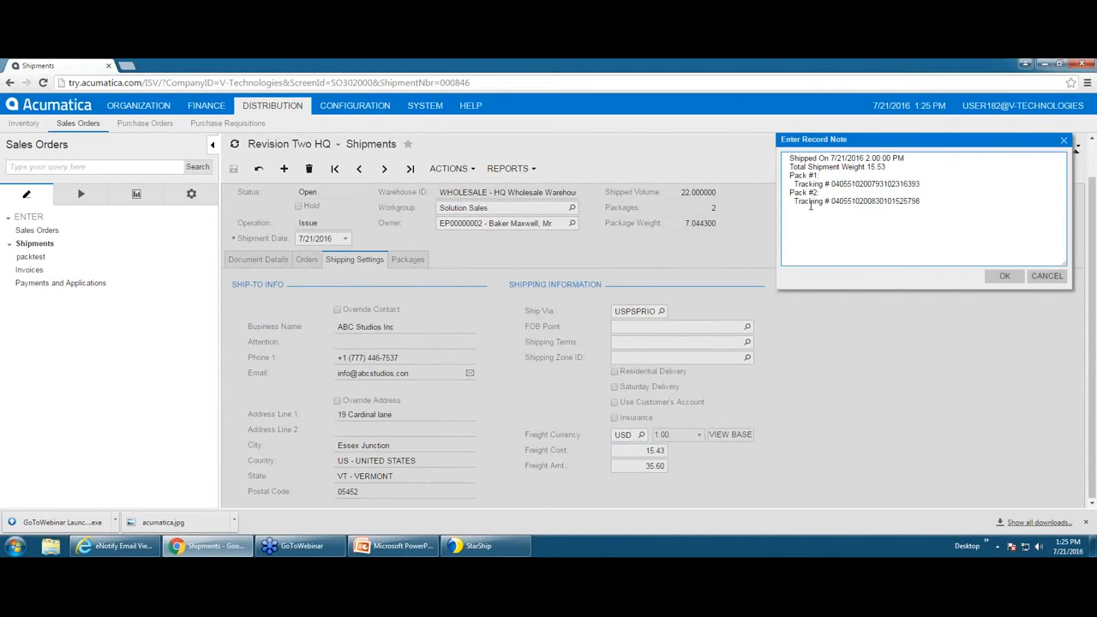
{"action": "left_click", "coordinate": [798, 214]}
{"action": "left_click", "coordinate": [1005, 276]}
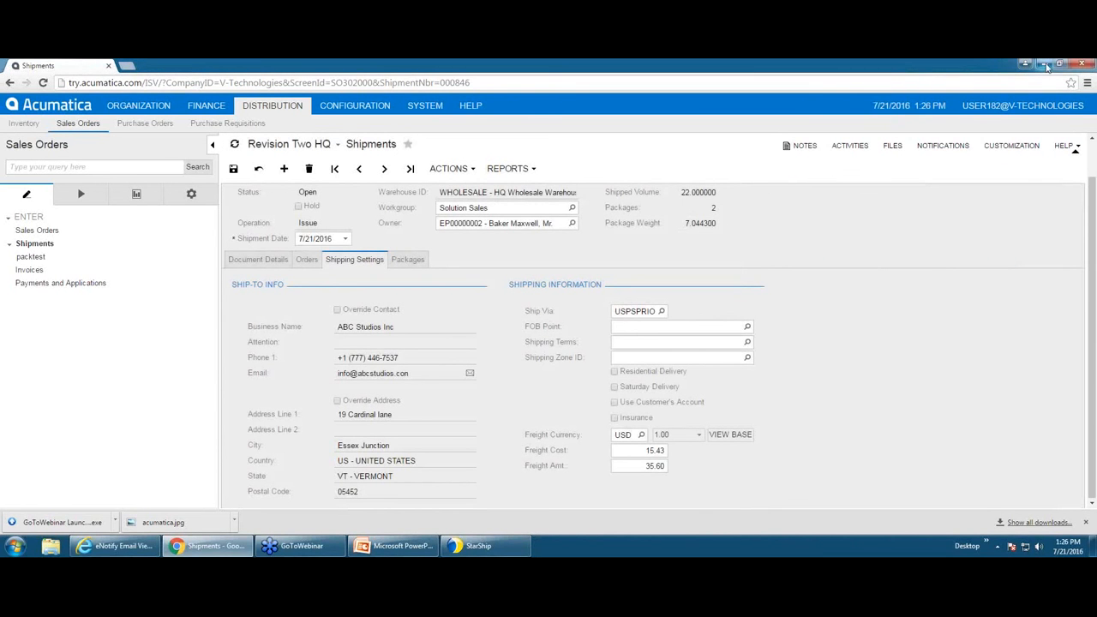
{"action": "left_click", "coordinate": [1045, 64]}
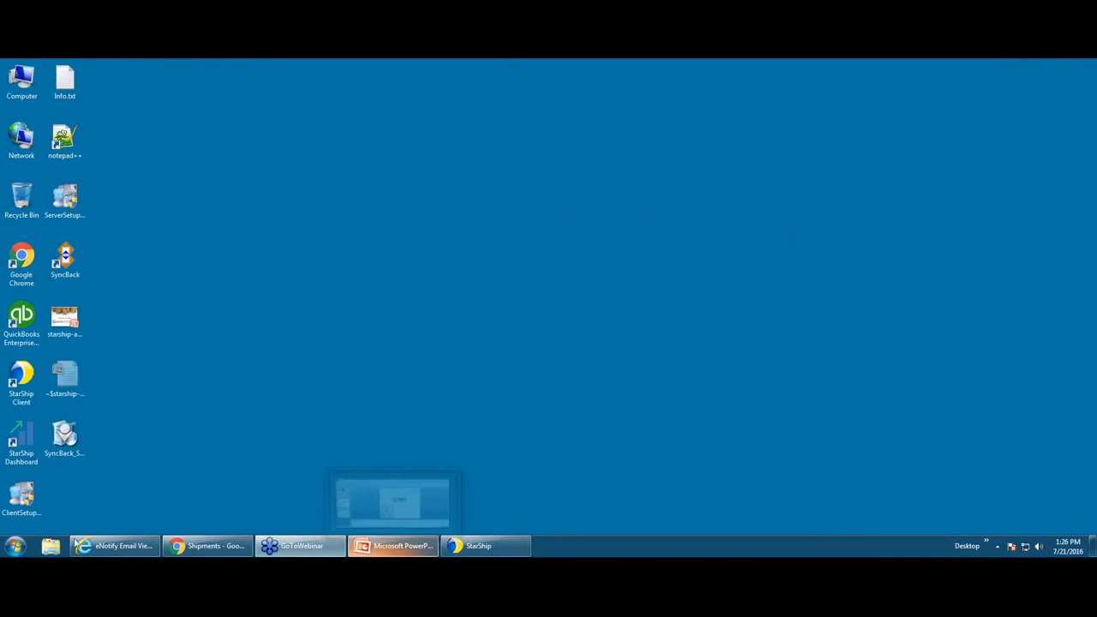
Step: Restore and refresh eNotify Email Viewer, log on as admin, and show the Pending folder
{"action": "left_click", "coordinate": [105, 548]}
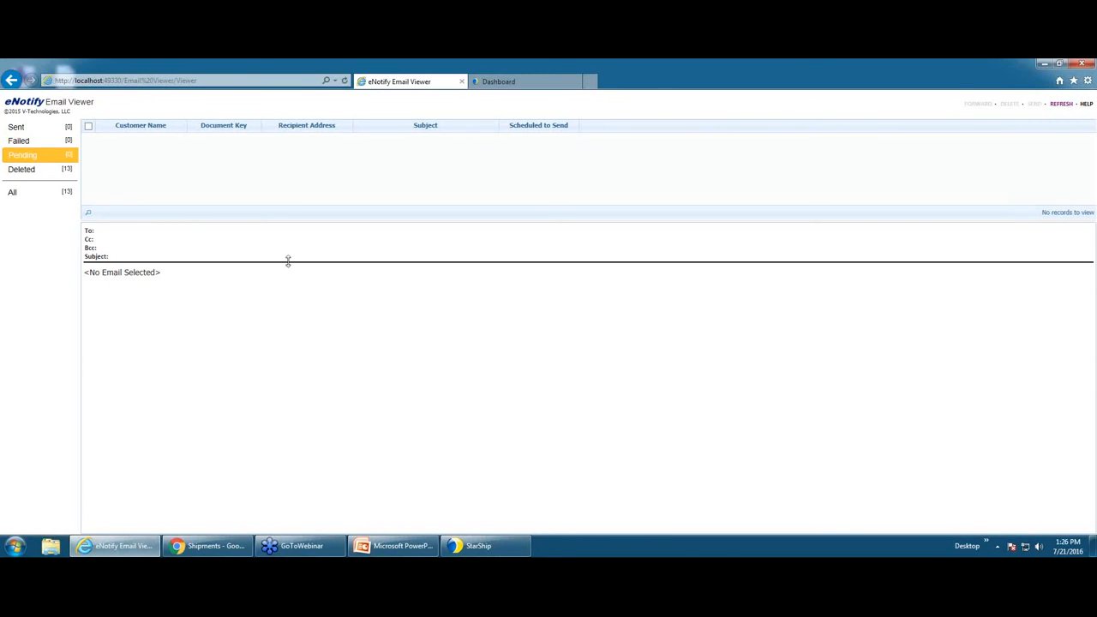
{"action": "left_click", "coordinate": [1060, 105]}
{"action": "left_click", "coordinate": [57, 175]}
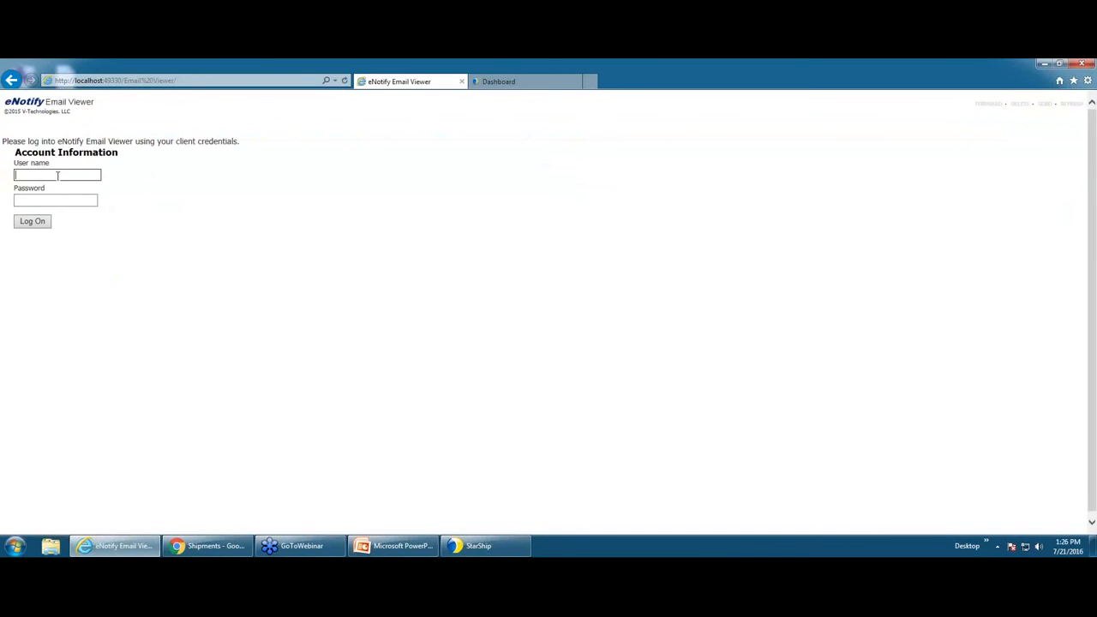
{"action": "type", "text": "admin"}
{"action": "key", "text": "Tab"}
{"action": "type", "text": "admin"}
{"action": "left_click", "coordinate": [26, 222]}
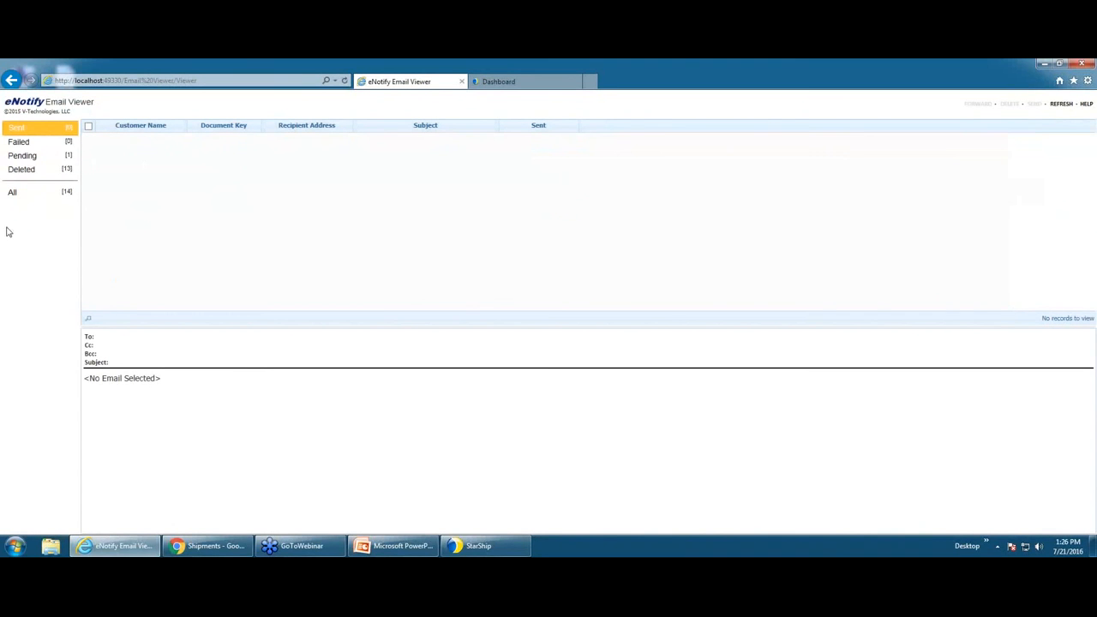
{"action": "left_click", "coordinate": [40, 156]}
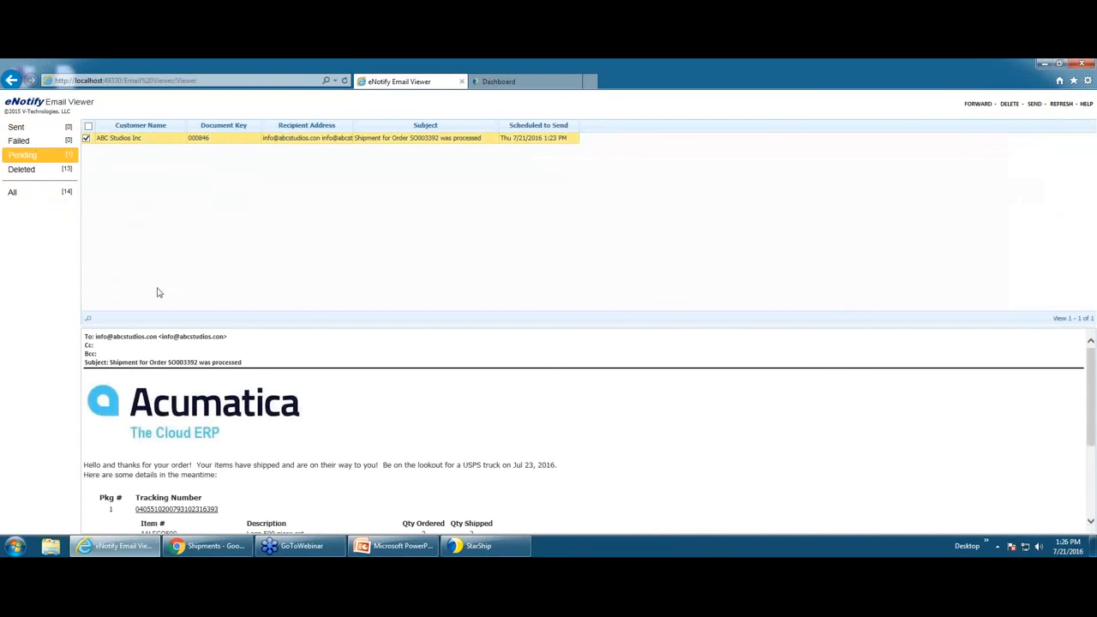
Step: Enlarge the preview to review the SO003392 shipment email, then open the first package's USPS tracking link
{"action": "left_click_drag", "start_coordinate": [148, 325], "coordinate": [163, 163]}
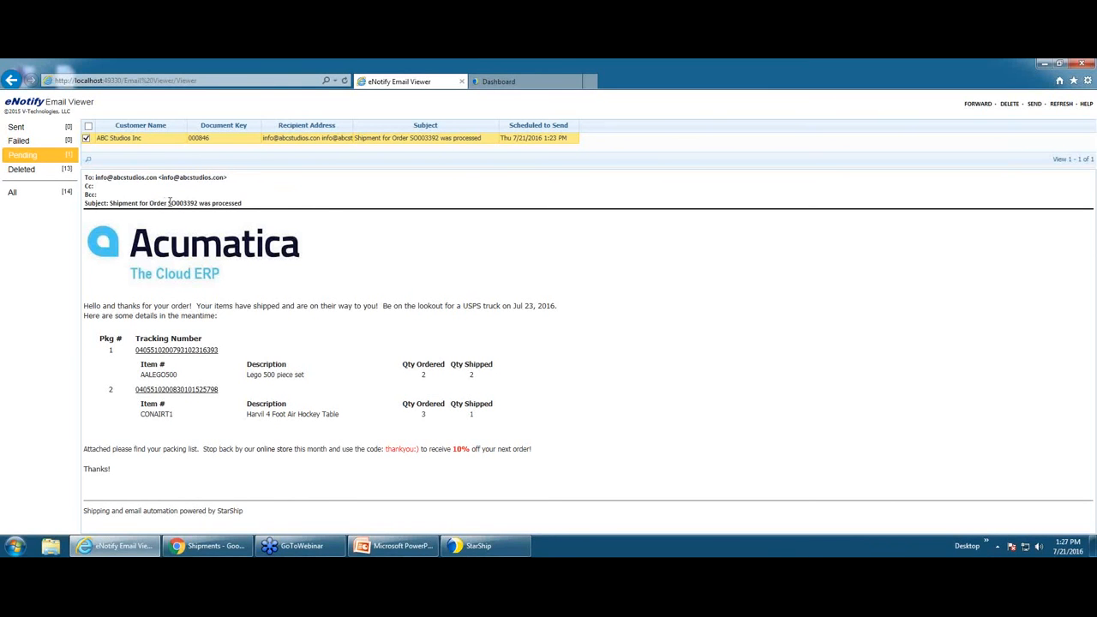
{"action": "left_click_drag", "start_coordinate": [168, 203], "coordinate": [196, 204]}
{"action": "left_click", "coordinate": [615, 363]}
{"action": "left_click_drag", "start_coordinate": [142, 383], "coordinate": [492, 380]}
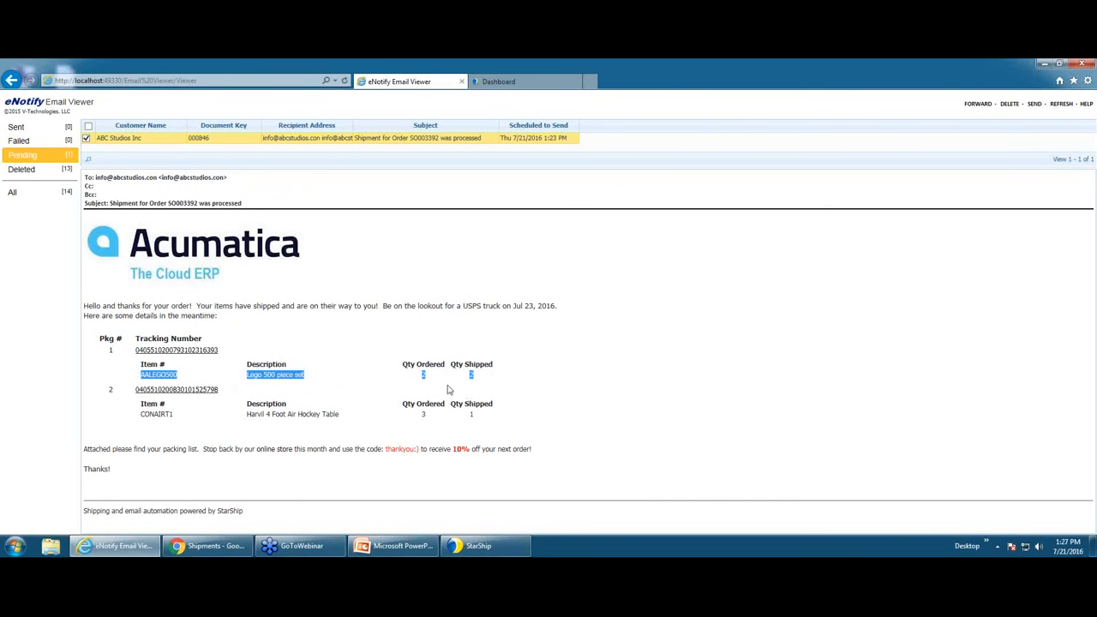
{"action": "left_click", "coordinate": [557, 398]}
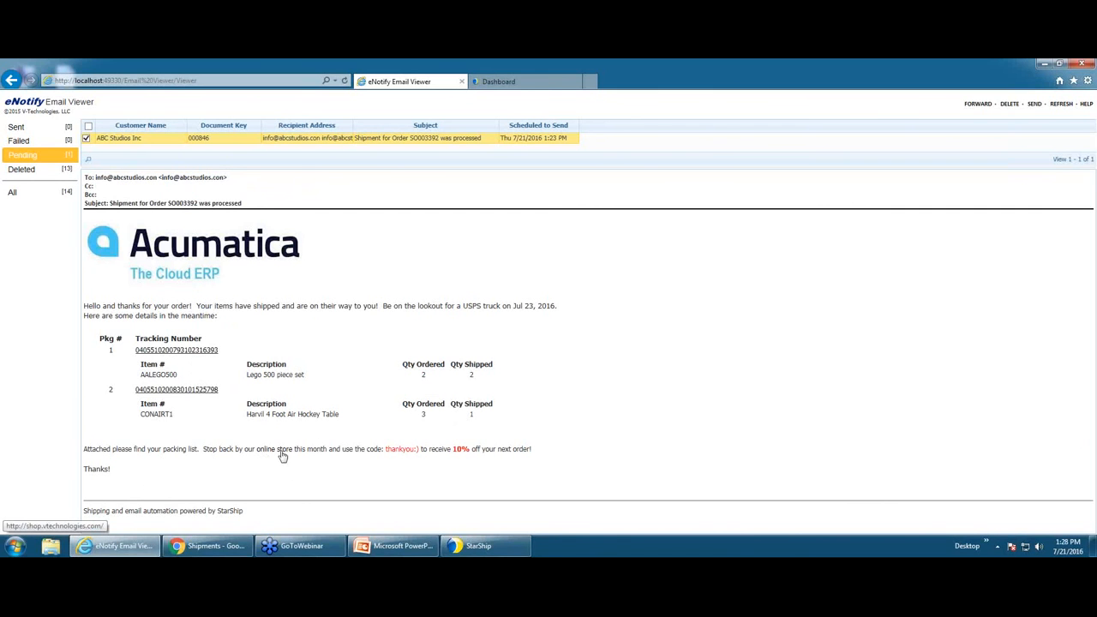
{"action": "left_click", "coordinate": [180, 359]}
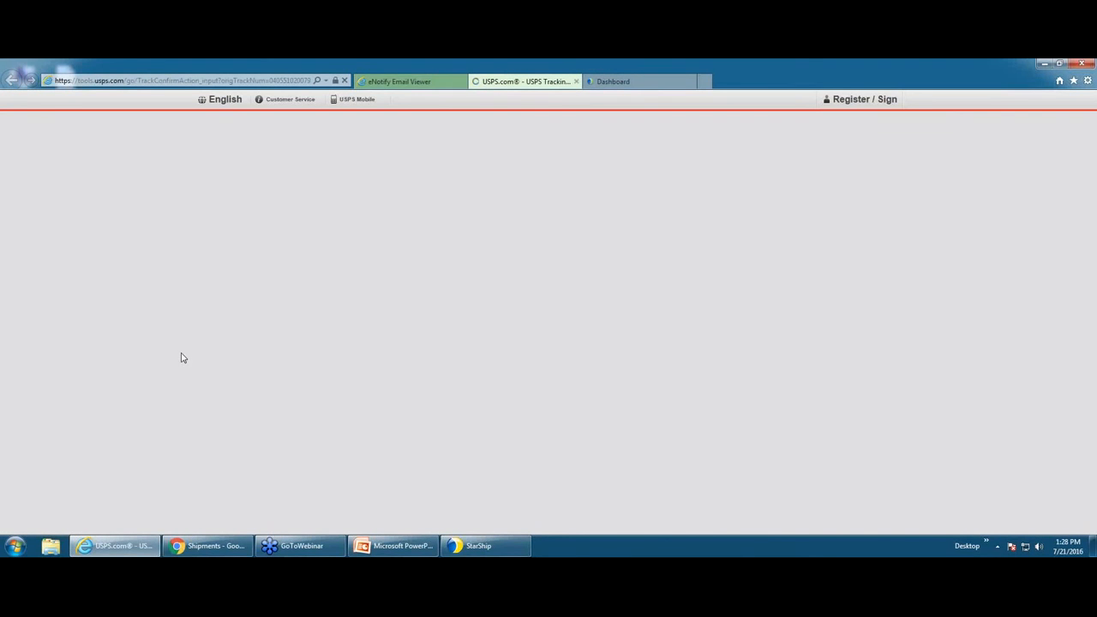
Step: Go from the USPS tracking page back to the eNotify shipment email, then to the Dashboard
{"action": "left_click", "coordinate": [433, 83]}
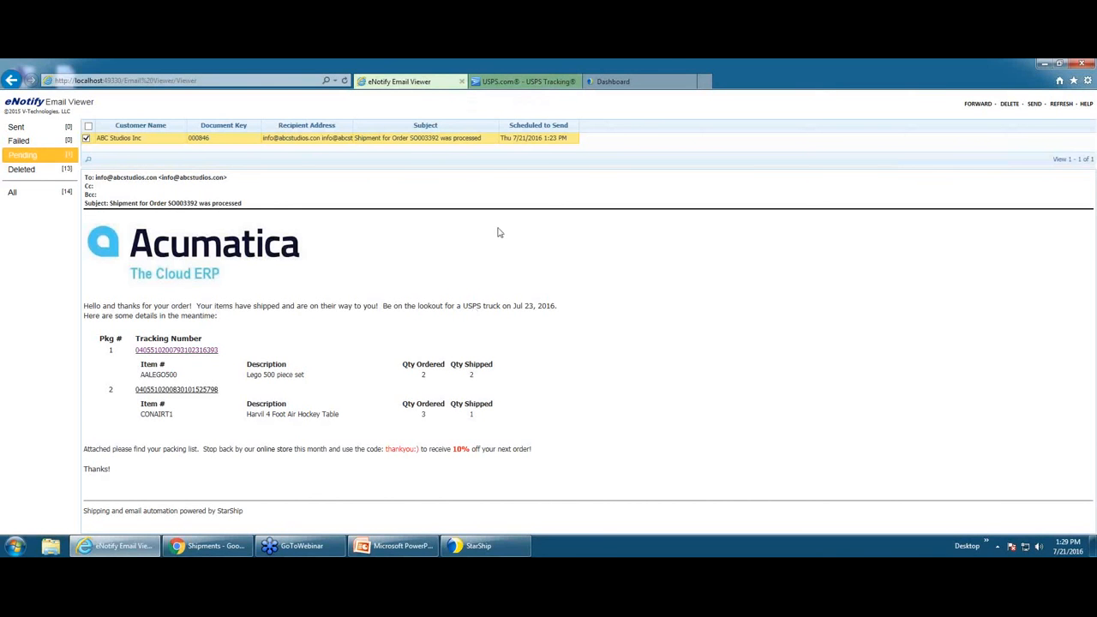
{"action": "left_click", "coordinate": [616, 83]}
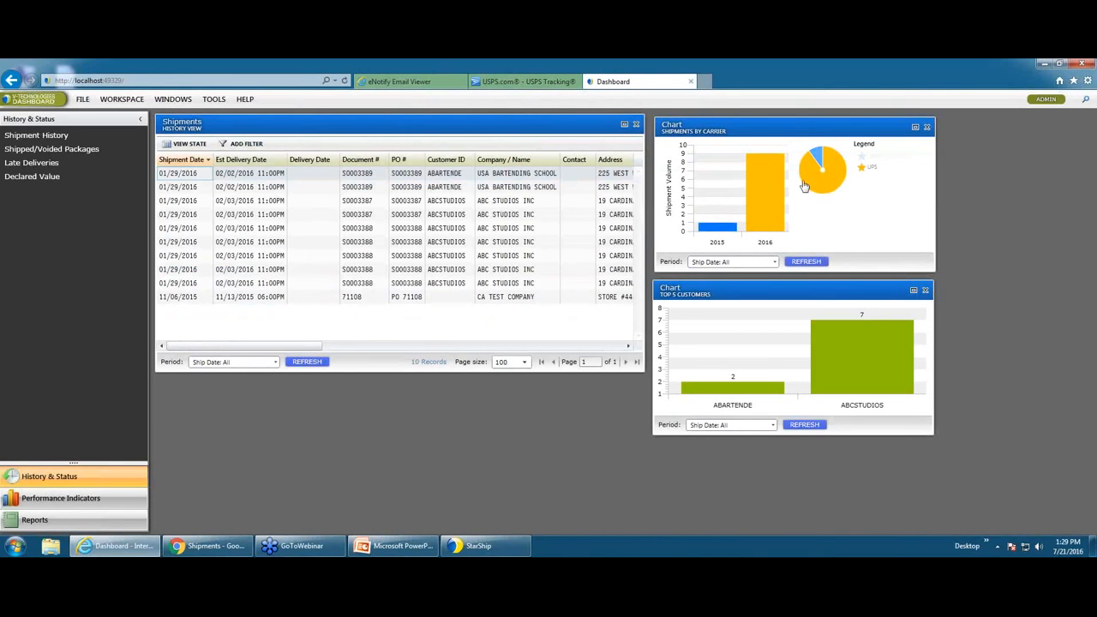
Step: Drill into the UPS bar of the Shipments by Carrier chart to list the UPS shipments
{"action": "left_click", "coordinate": [773, 213]}
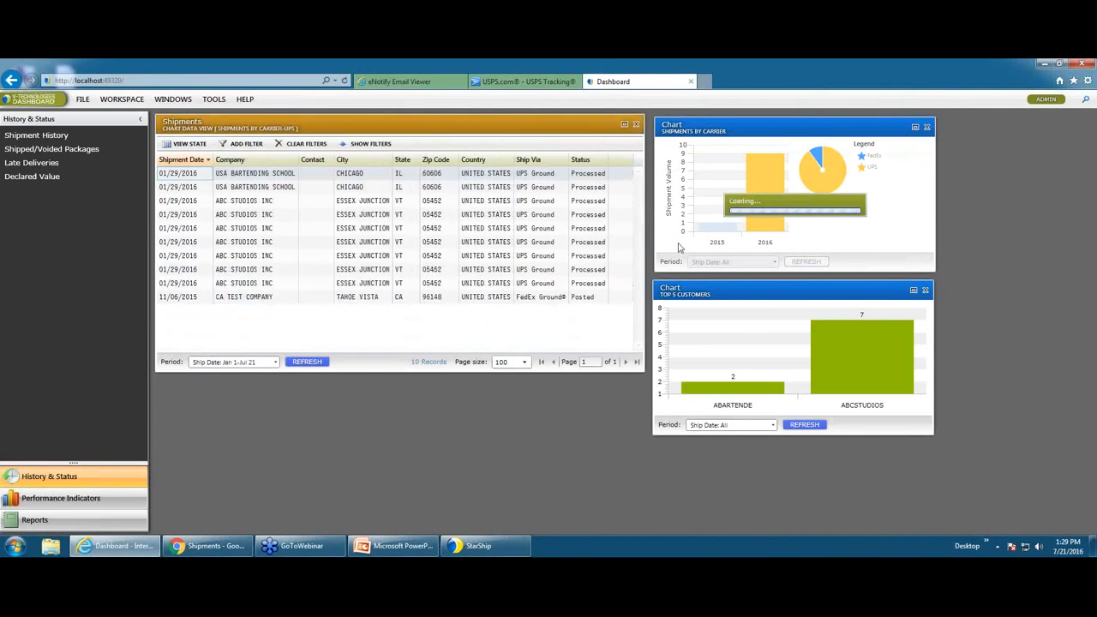